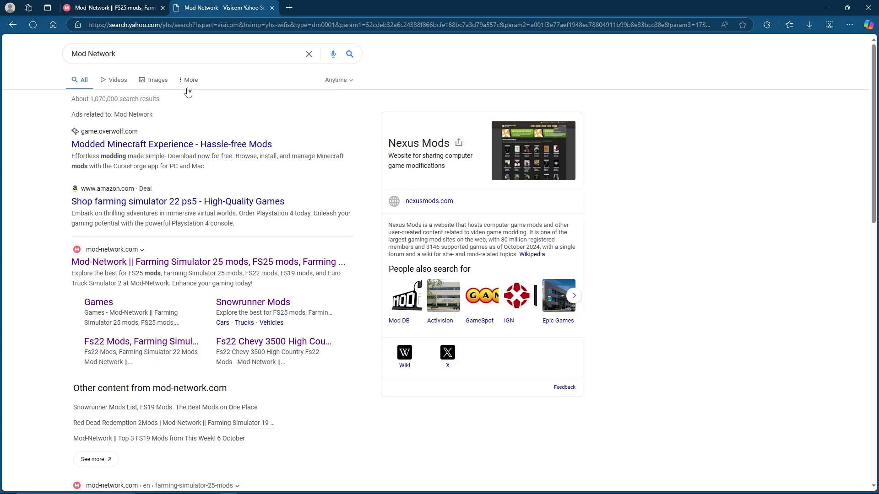
Reopen the Yahoo search query for 'Mod Network' to edit and review results.
click(138, 55)
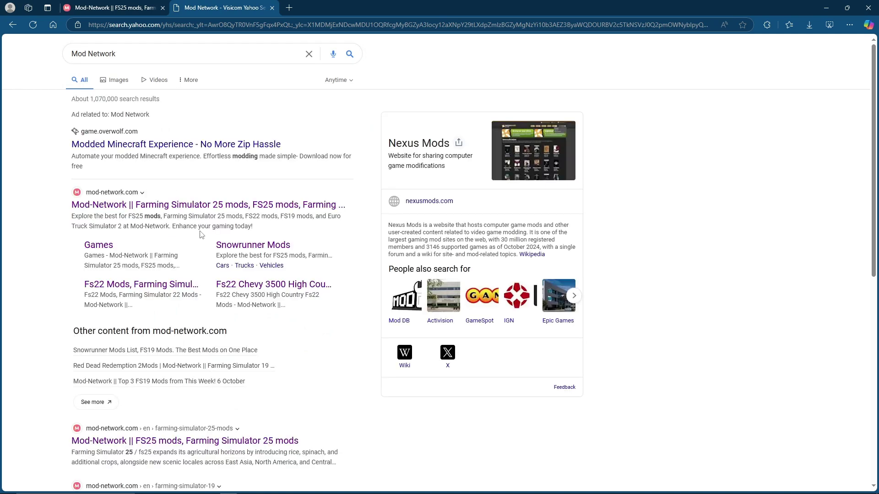
Reach page 7 of Mod-Network's FS25 mods listing with the John Deere 1775NT.
click(98, 245)
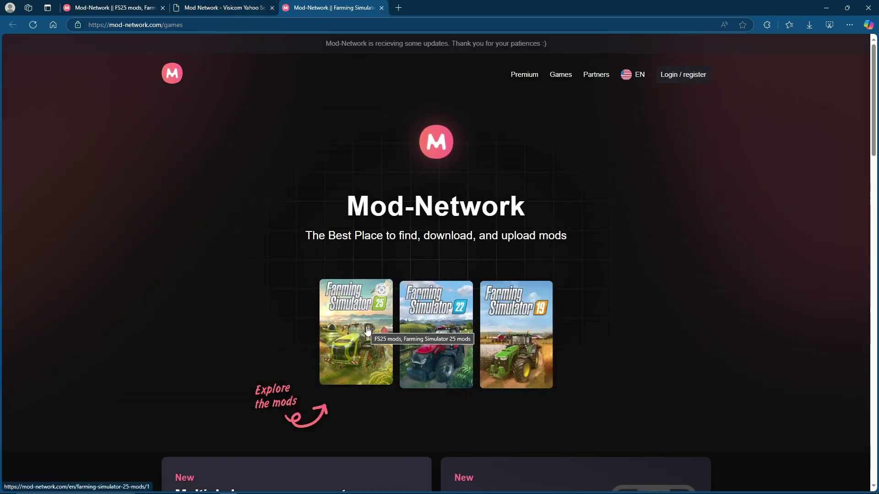
click(363, 340)
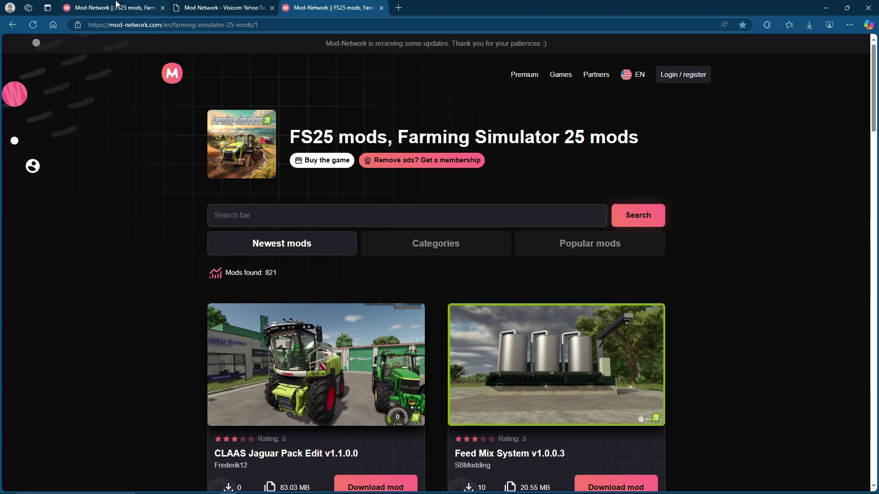
click(124, 9)
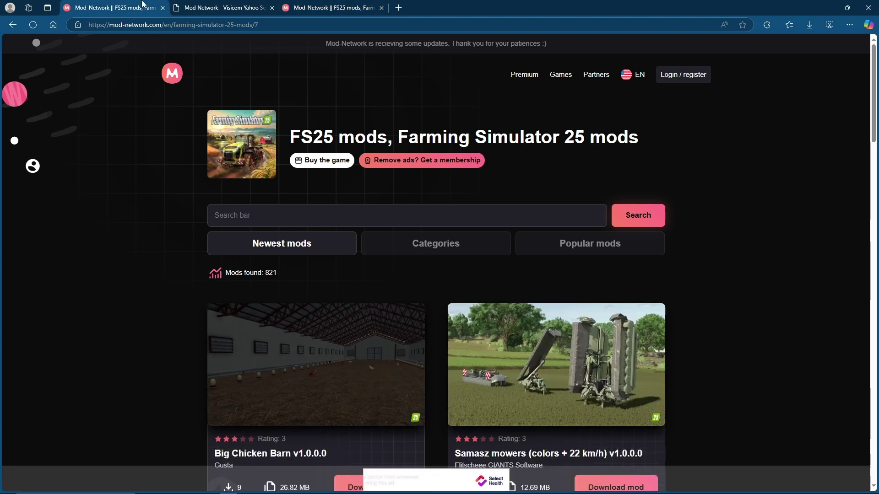
scroll(454, 302, down, 2)
scroll(492, 253, down, 4)
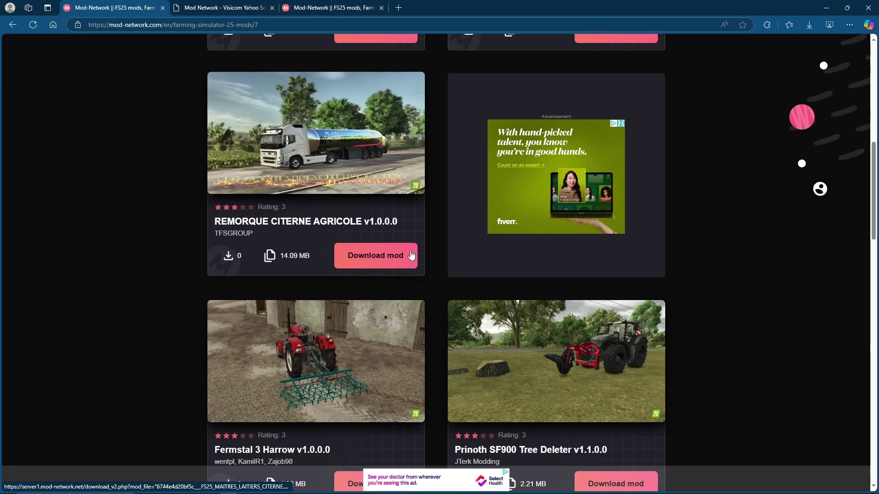
scroll(481, 256, down, 6)
scroll(481, 256, down, 4)
scroll(511, 229, up, 3)
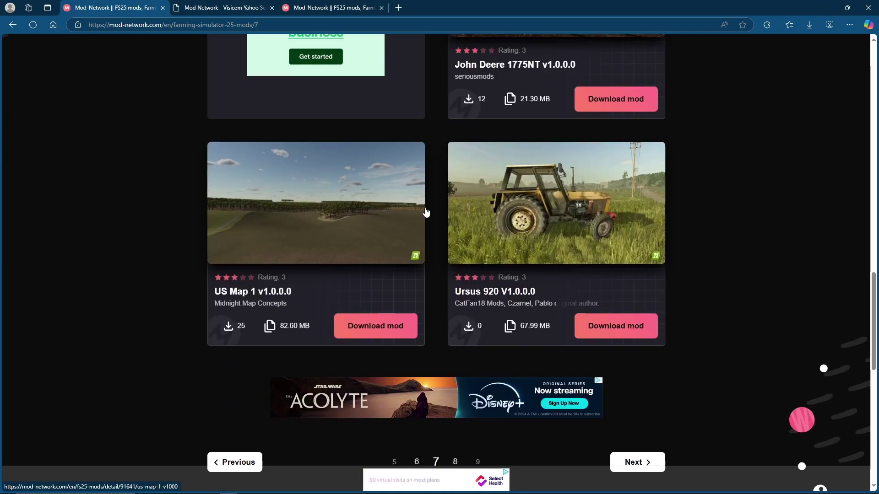
scroll(423, 210, up, 2)
scroll(589, 241, up, 1)
View the John Deere 1775NT v1.0.0.0 mod details: Seeders category, 21.30 MB.
click(543, 243)
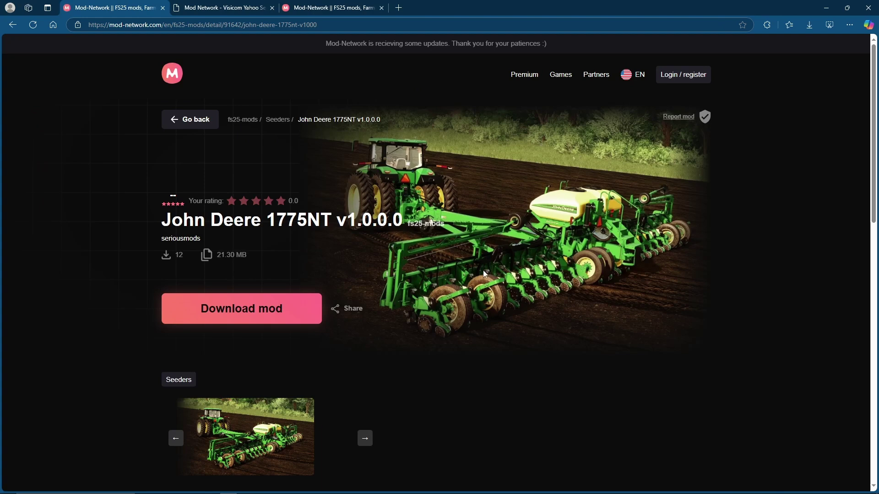
scroll(235, 422, down, 1)
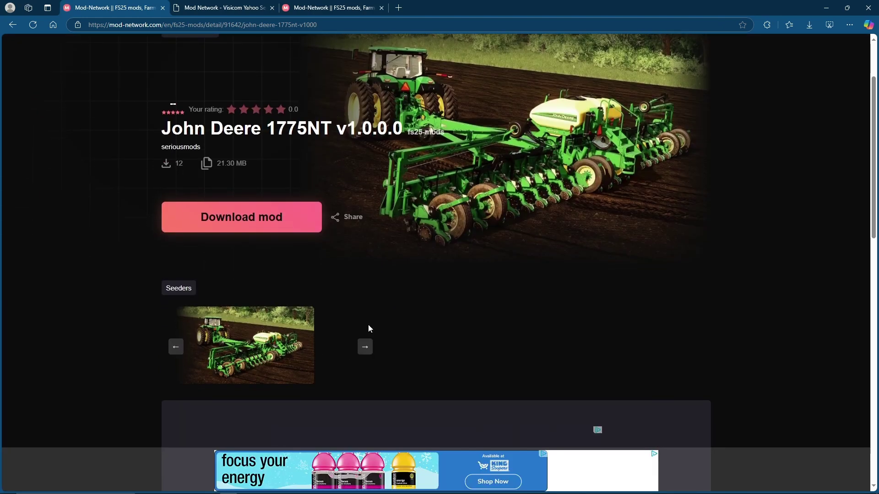
scroll(368, 324, up, 1)
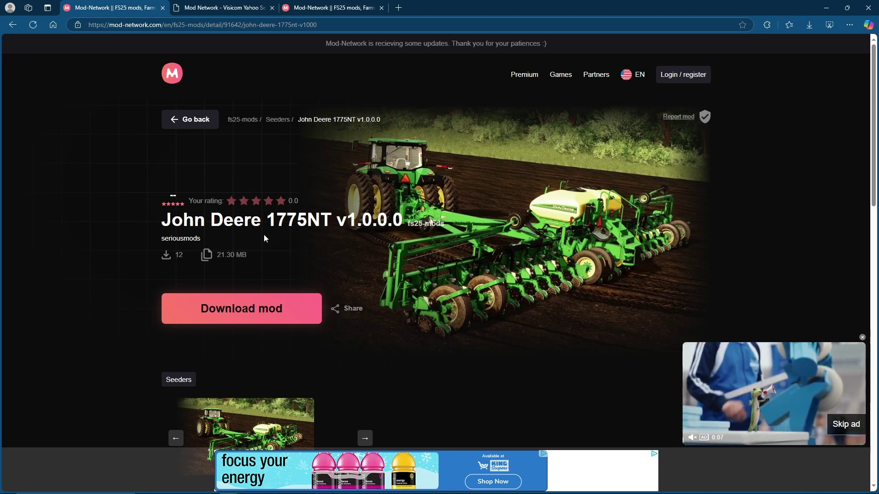
Download FS25_johnDeerePlanter1775NT.zip (21.3 MB) into the Downloads folder via Save as.
click(266, 317)
click(777, 97)
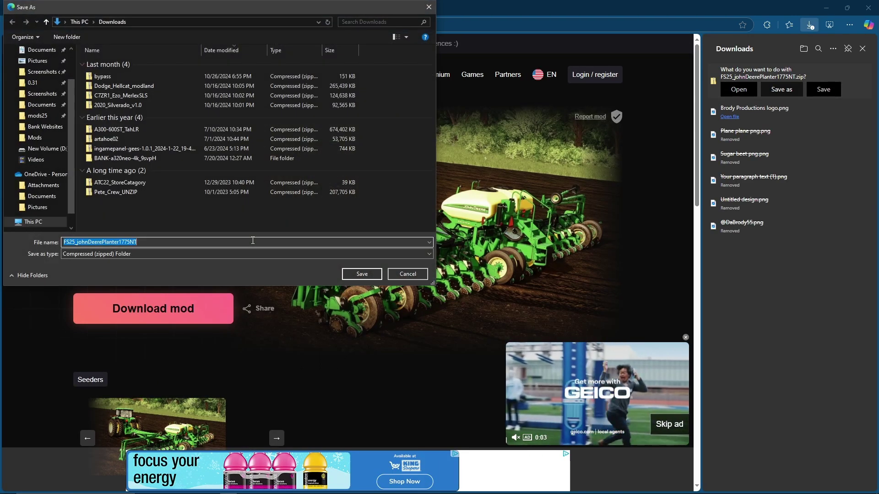
scroll(34, 78, up, 2)
click(42, 79)
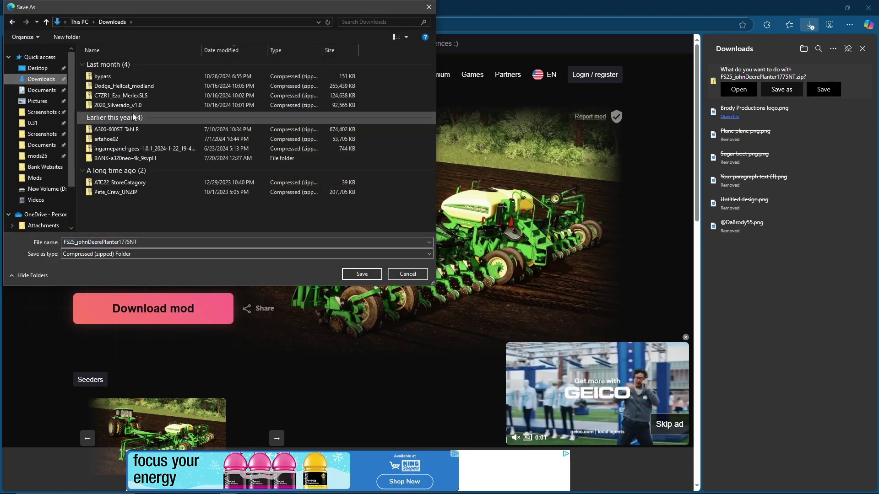
click(362, 274)
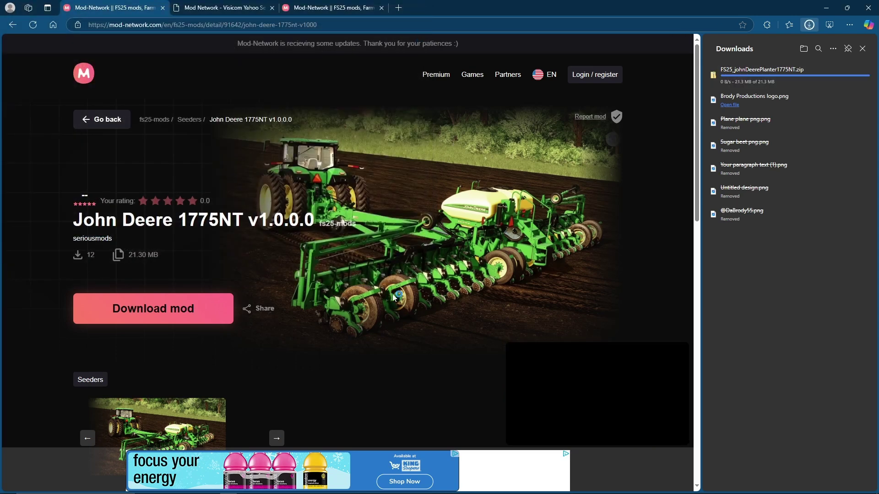
click(863, 49)
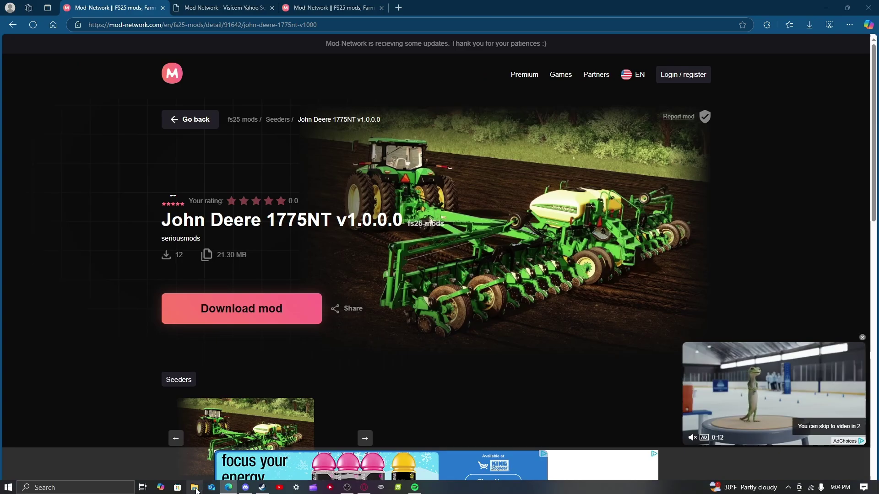
Select the FS25 zip in Downloads and abandon a drag toward mods25, leaving it in place.
click(194, 487)
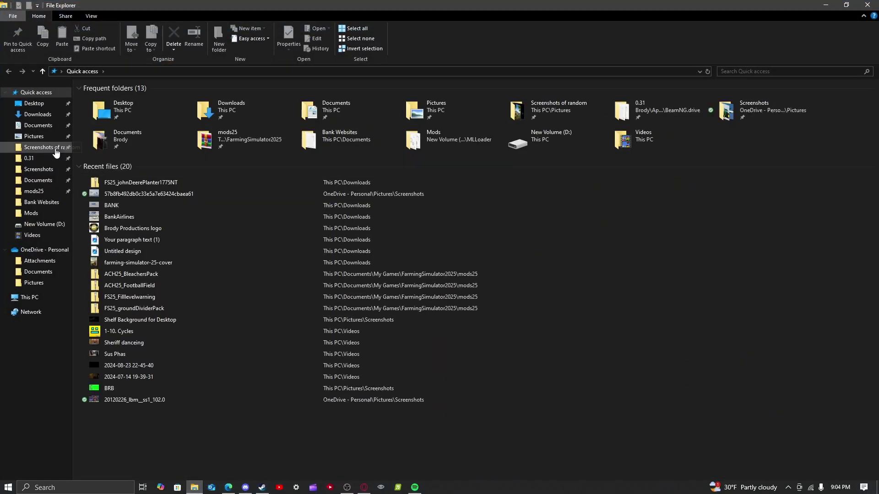
click(37, 114)
mouse_move(129, 111)
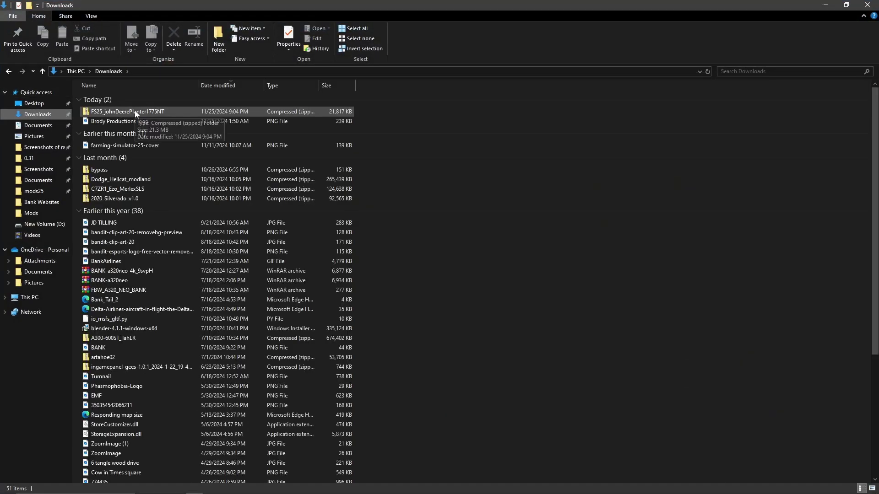
click(108, 113)
drag(108, 113, 31, 196)
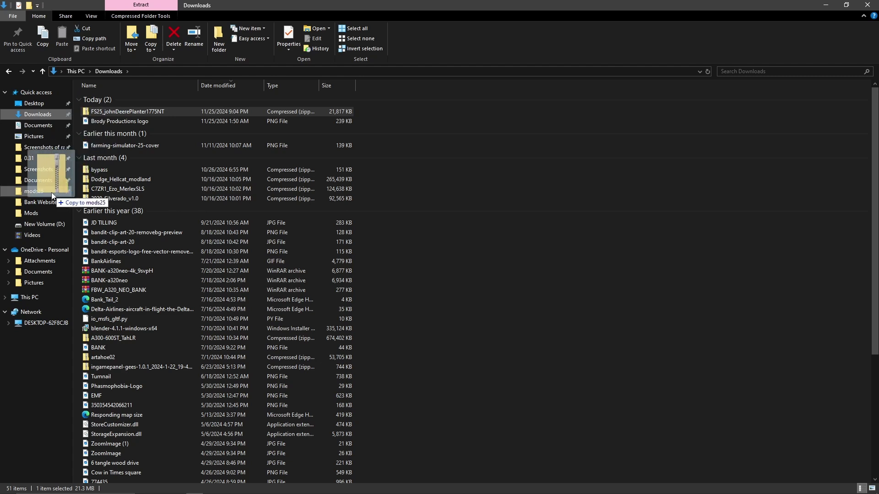
drag(30, 195, 109, 111)
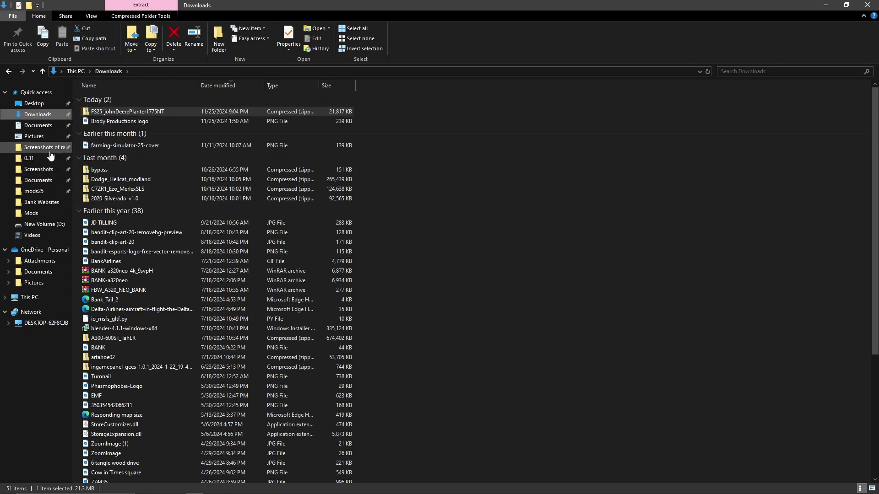
Browse Documents\My Games\FarmingSimulator2025, check the mods25 folder contents and go back.
click(39, 125)
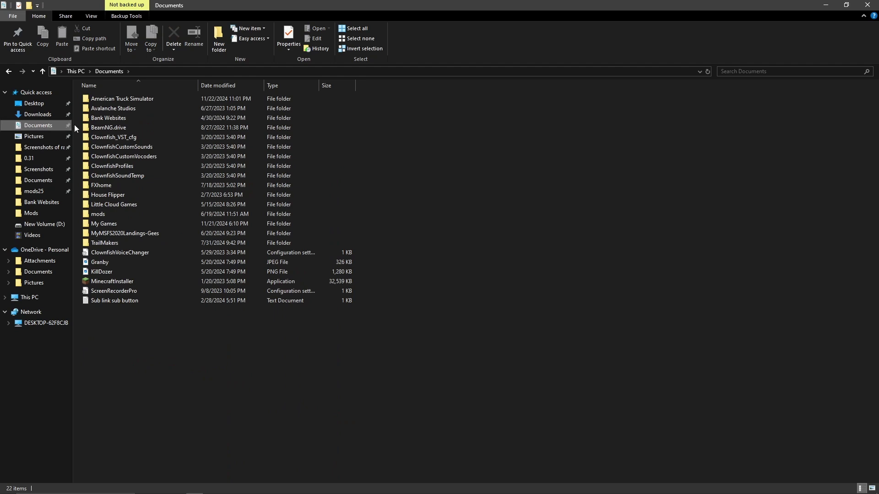
double_click(121, 224)
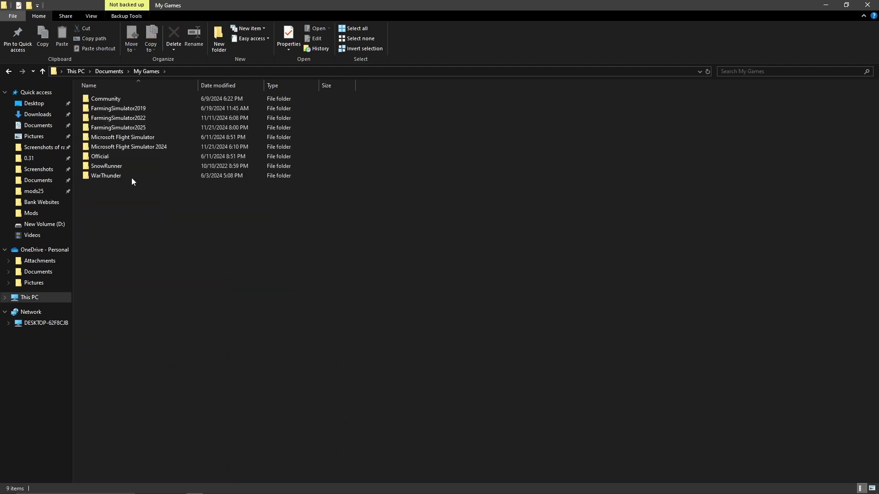
double_click(131, 128)
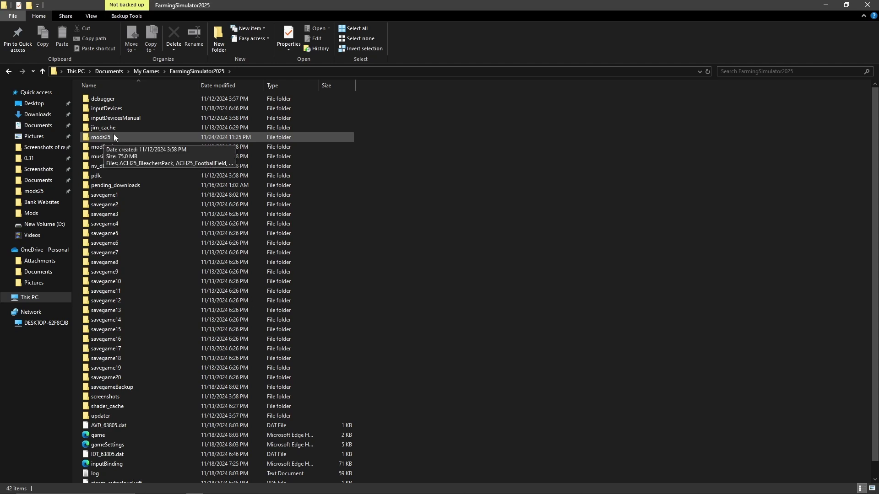
double_click(110, 136)
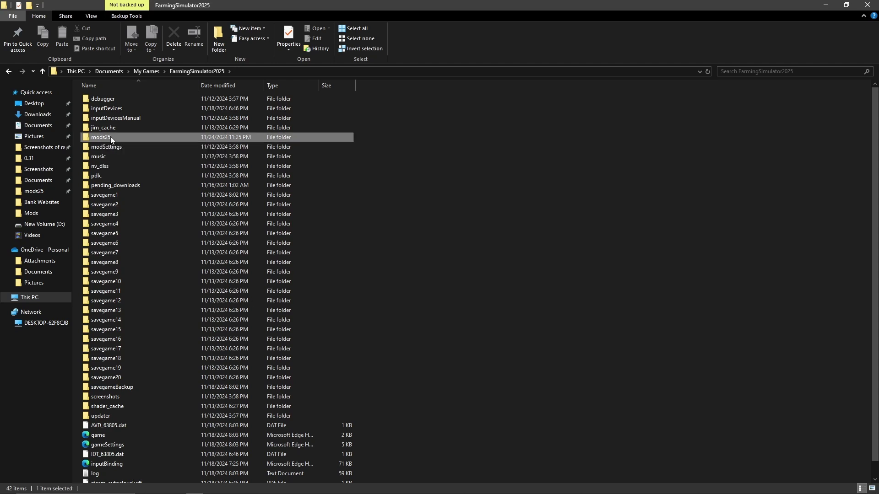
click(10, 72)
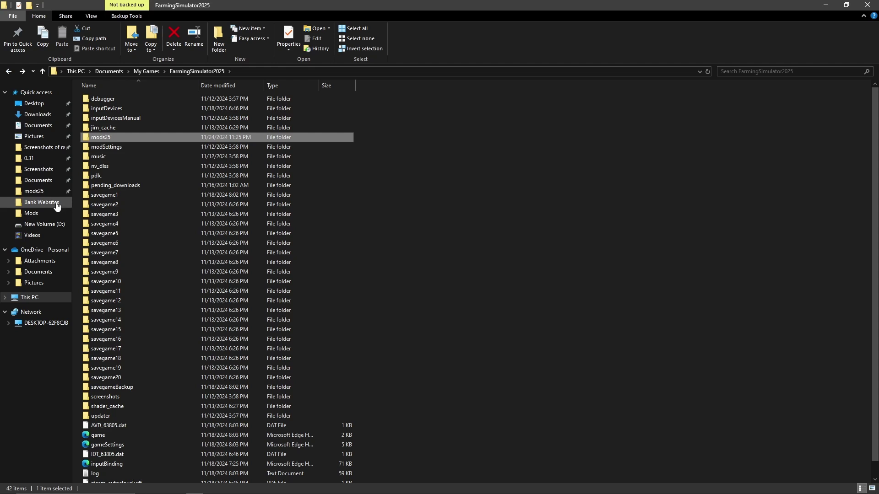
Copy the FS25 zip from Downloads into mods25, replacing the old copy, then delete it from Downloads.
click(38, 115)
drag(116, 112, 34, 192)
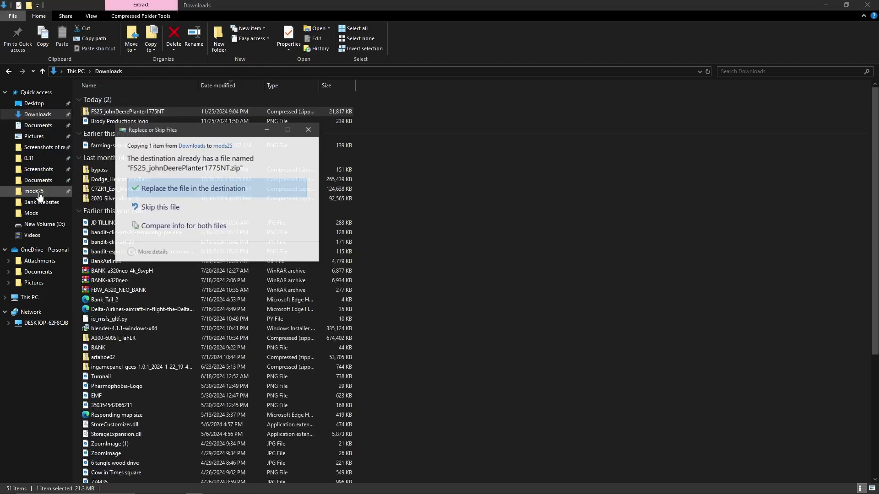
click(181, 190)
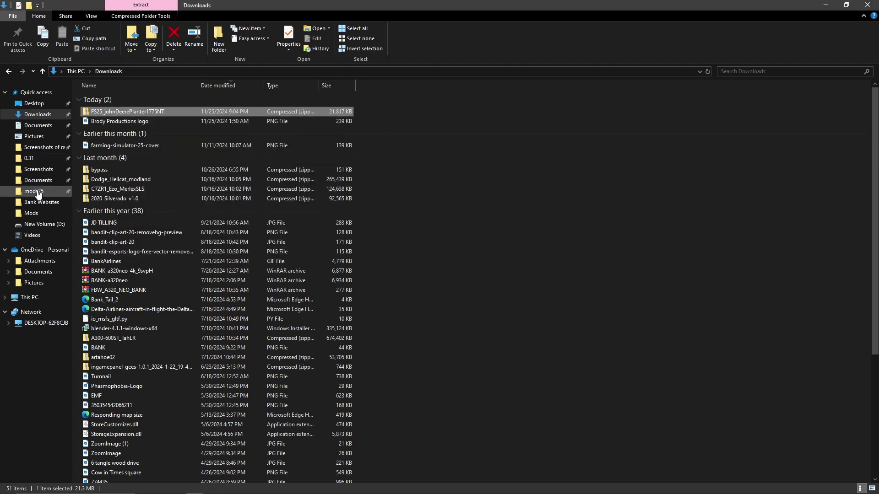
right_click(122, 115)
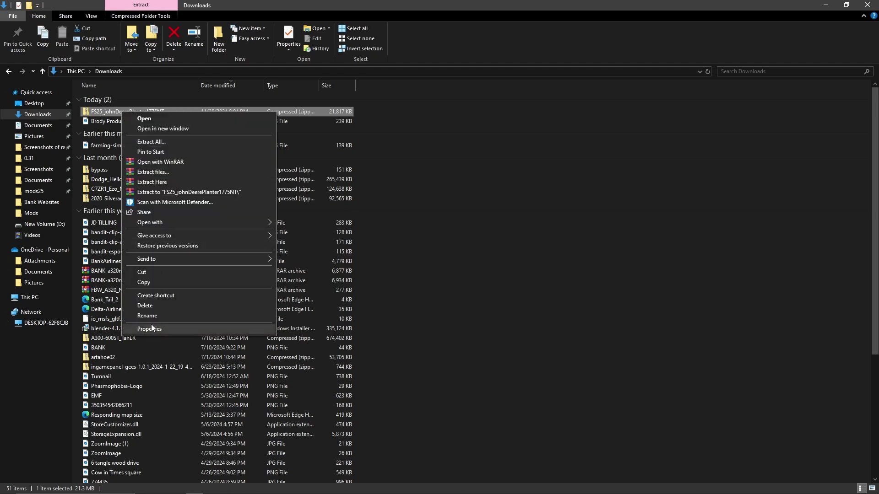
click(193, 306)
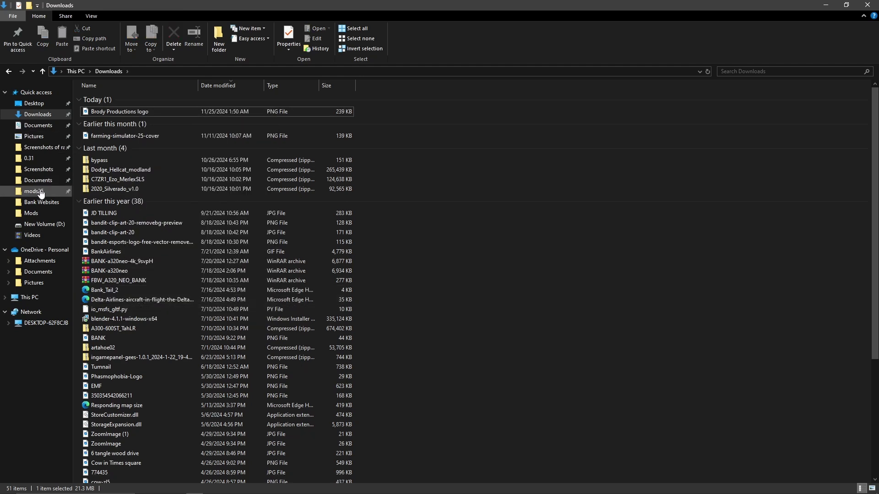